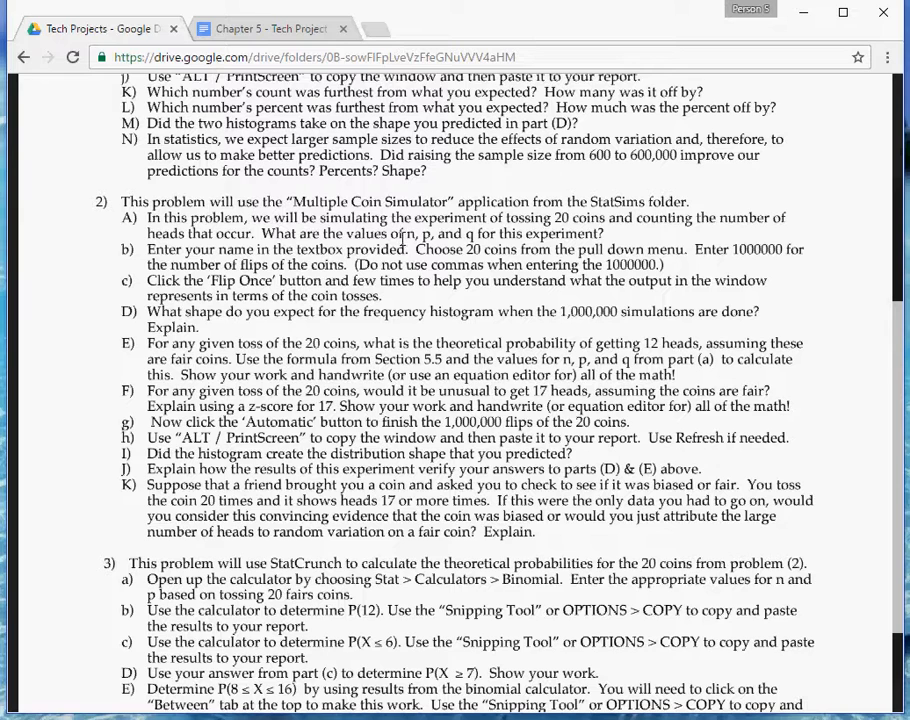
Highlight what question 2(A) asks in the project instructions and begin report answer 2a with "n = 20, p = 0.5,"
{"action": "left_click_drag", "start_coordinate": [392, 233], "coordinate": [563, 233]}
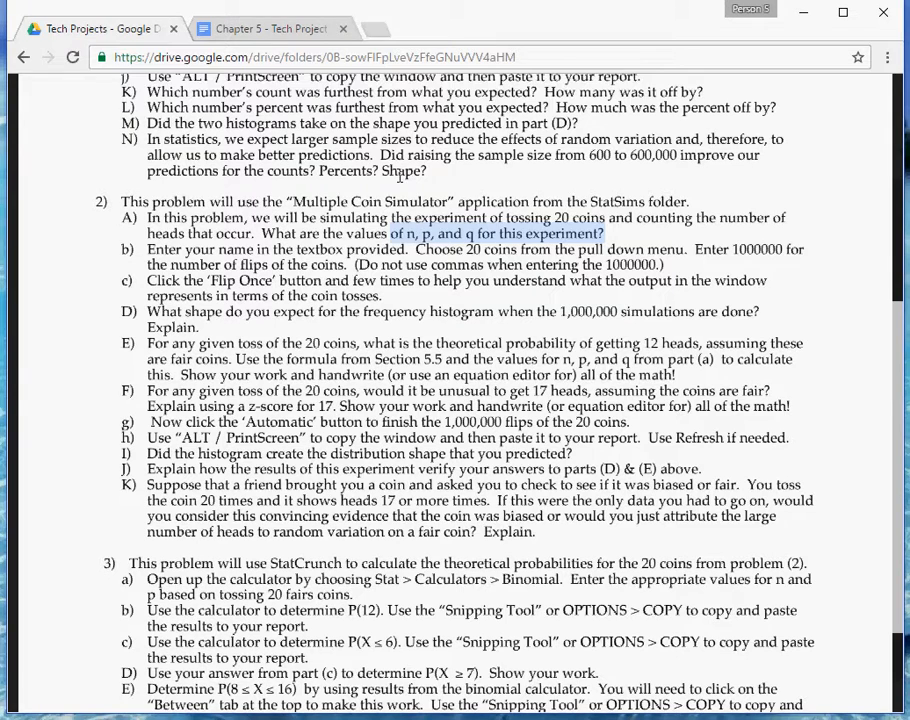
{"action": "left_click", "coordinate": [277, 34]}
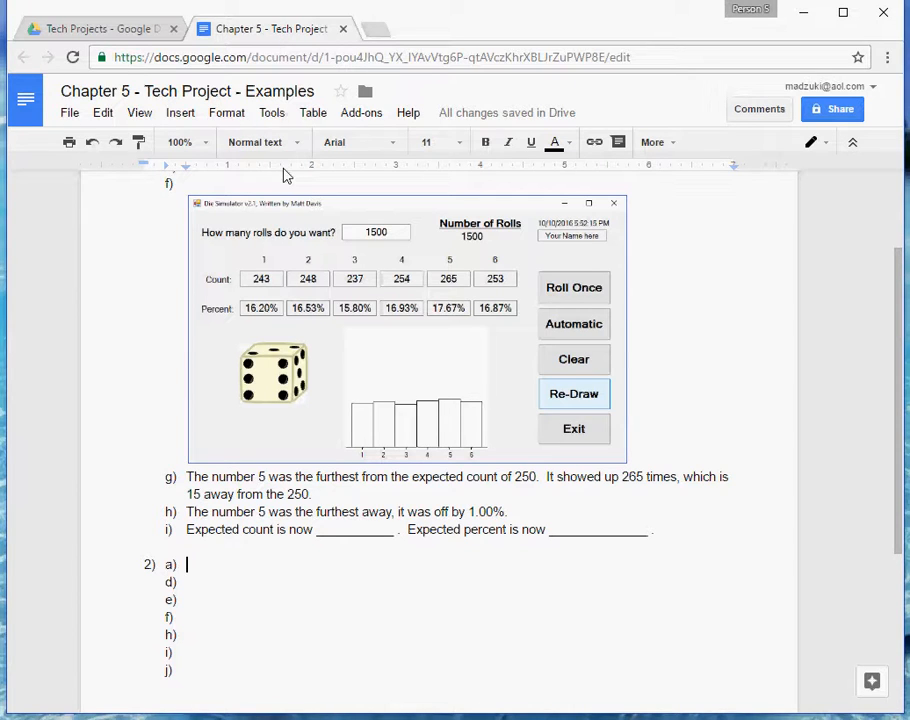
{"action": "type", "text": "n"}
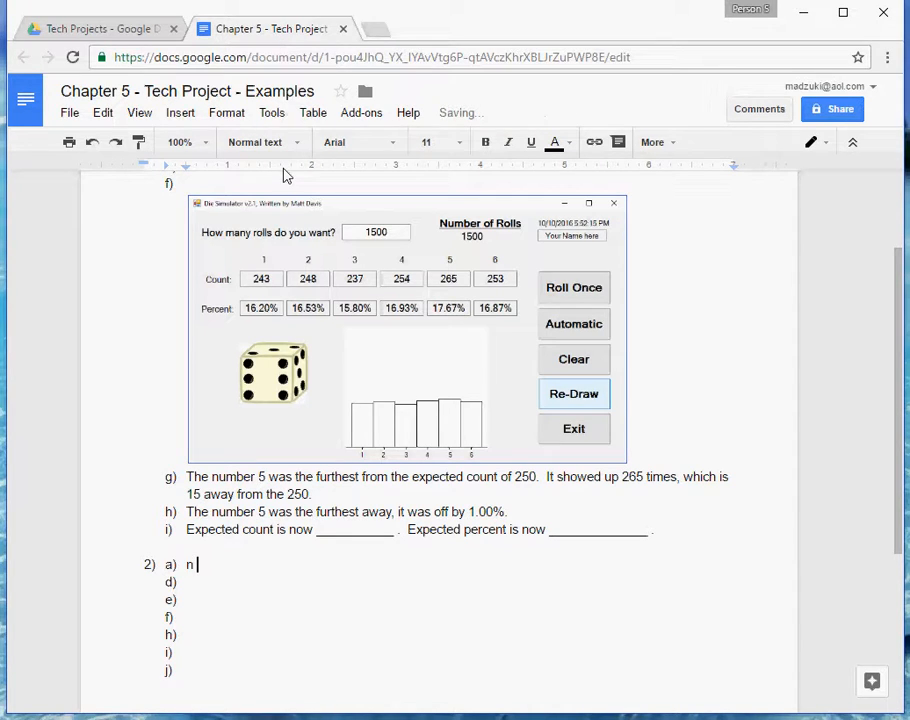
{"action": "type", "text": " = 20"}
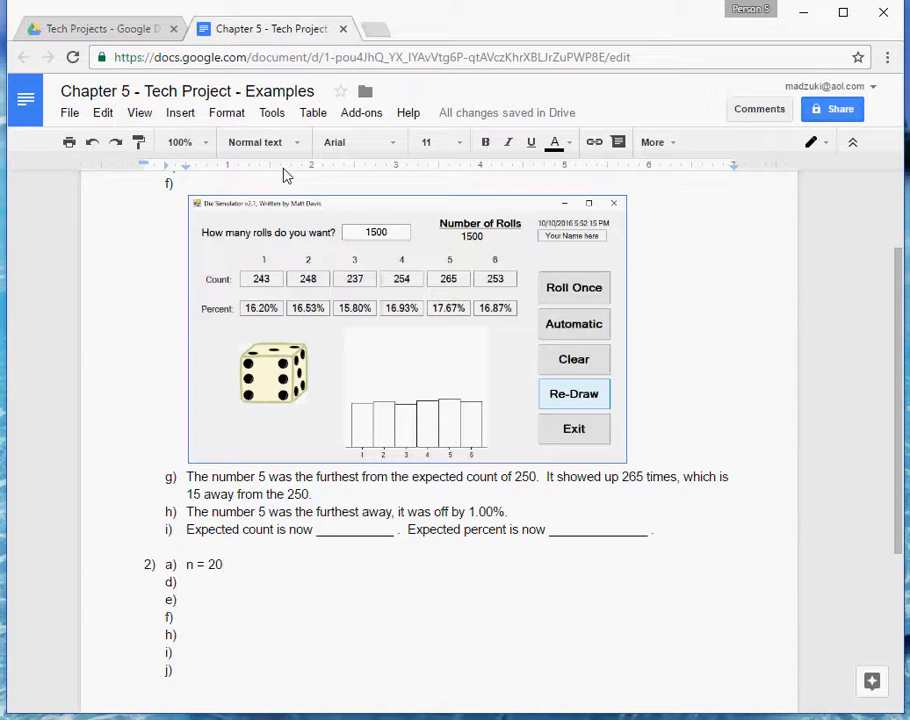
{"action": "type", "text": ","}
{"action": "type", "text": "p ="}
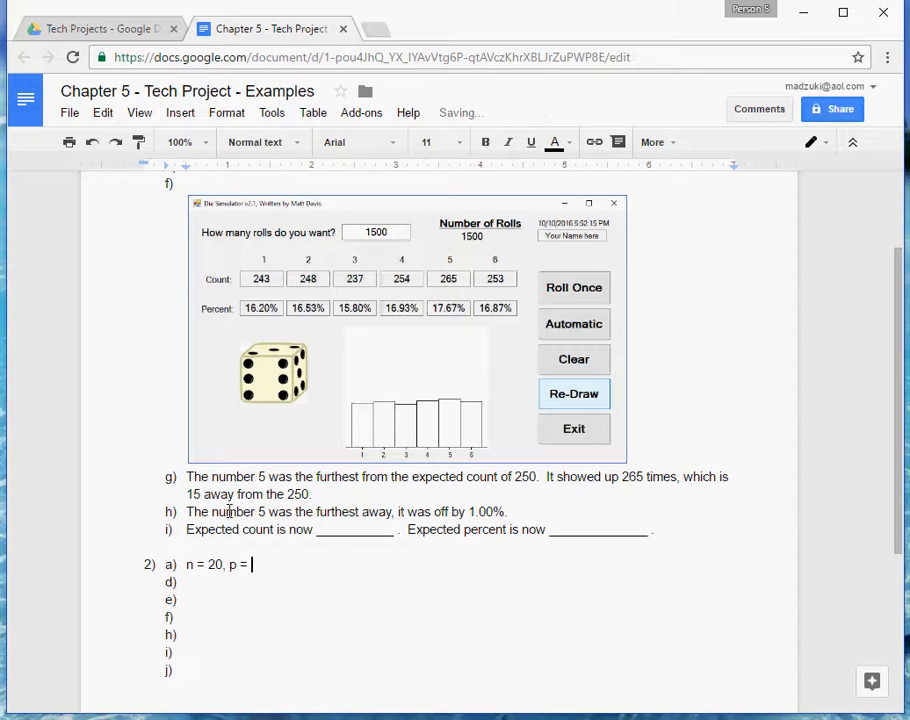
{"action": "double_click", "coordinate": [215, 566]}
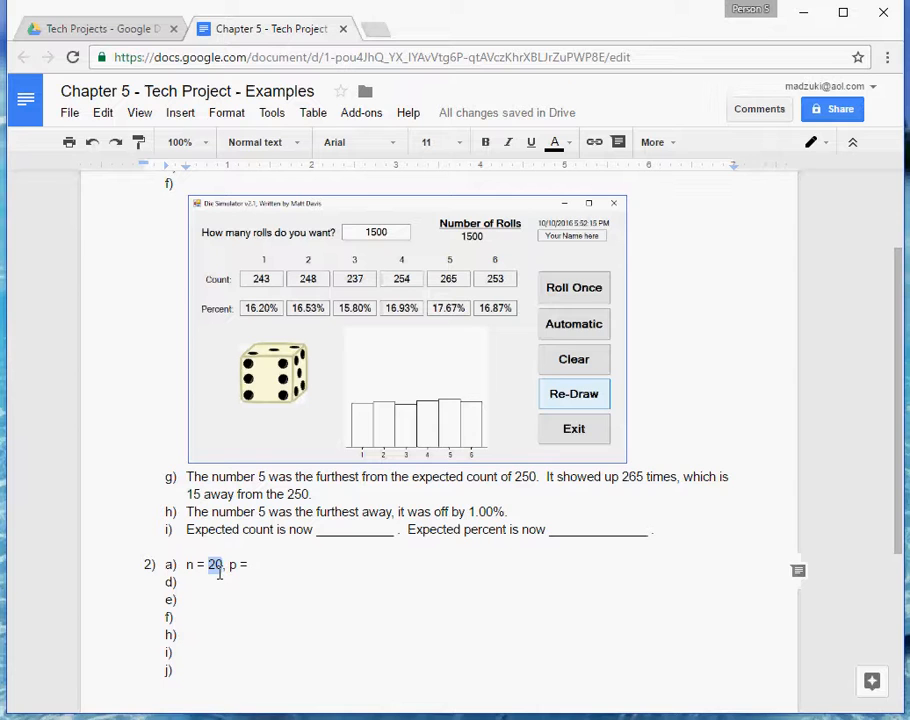
{"action": "double_click", "coordinate": [262, 565]}
{"action": "type", "text": "0.5"}
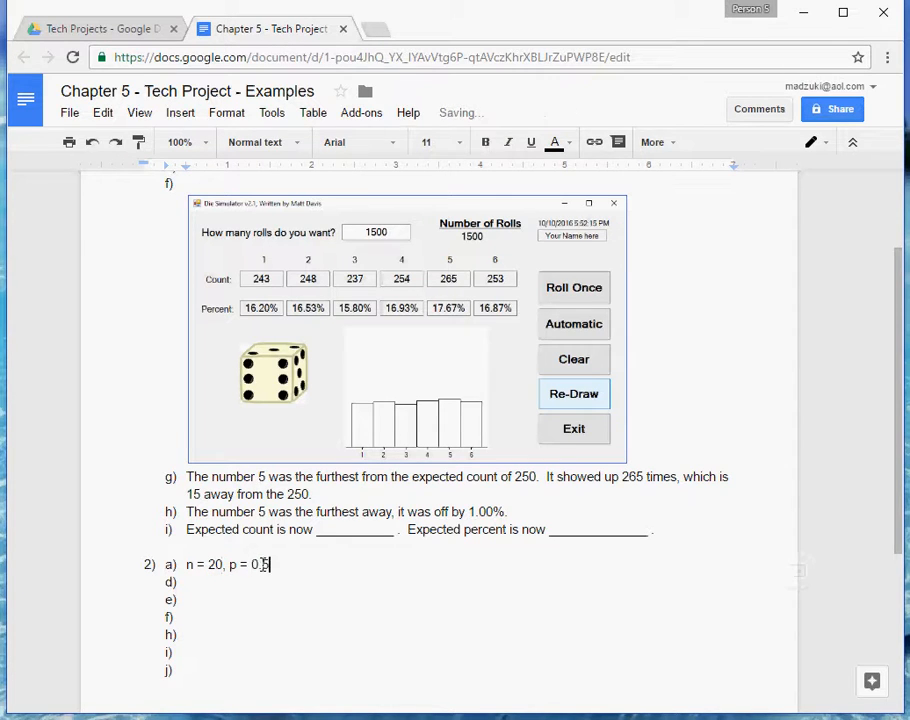
{"action": "type", "text": ","}
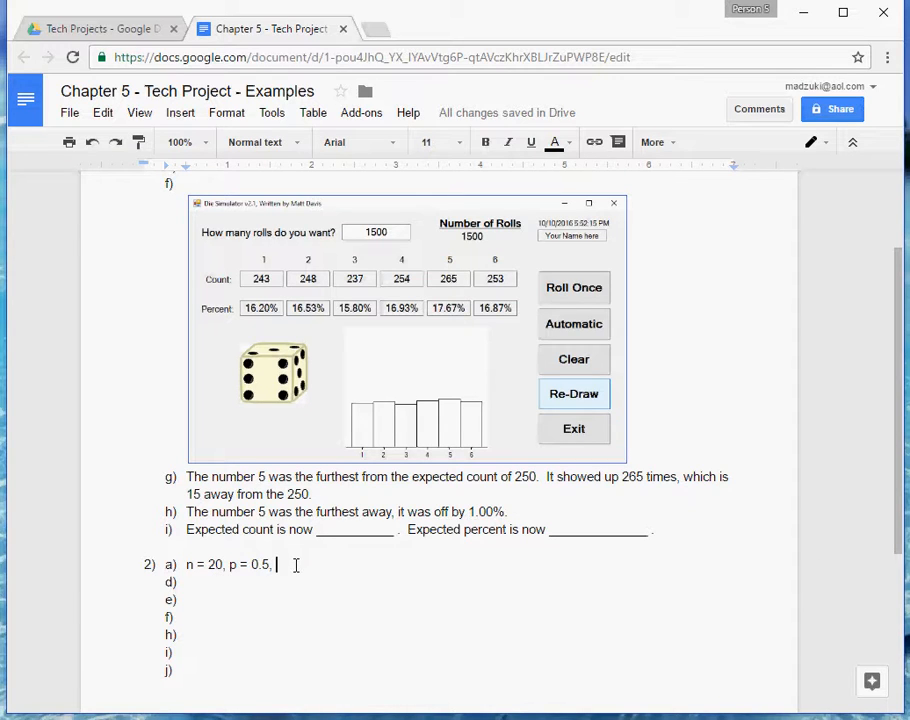
Complete report answer 2a by adding q = 0.50 and writing the value of p as 0.50
{"action": "type", "text": "q"}
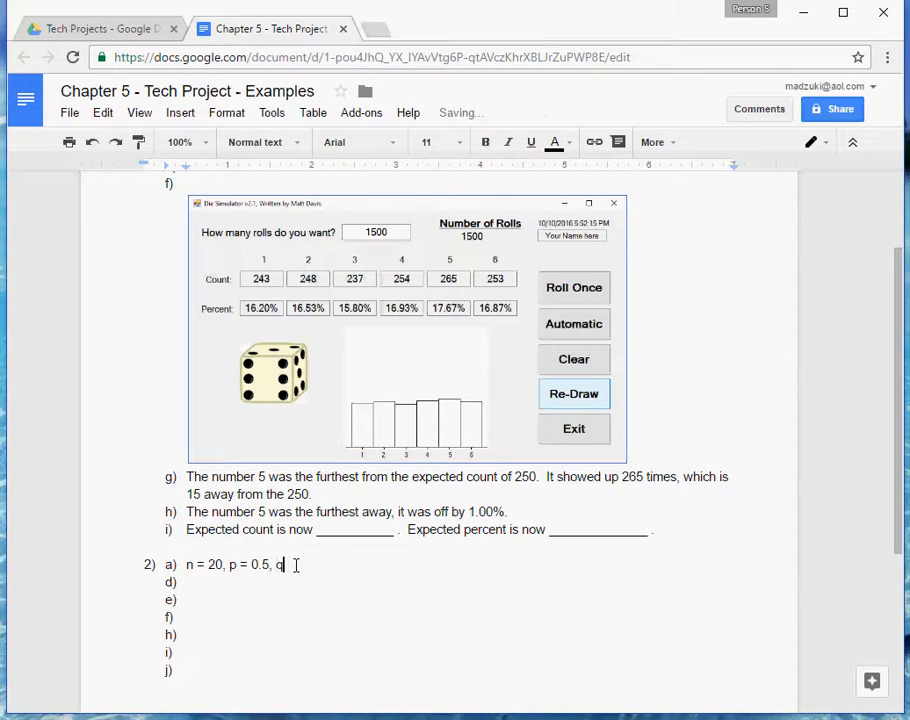
{"action": "type", "text": " = 0.50"}
{"action": "left_click", "coordinate": [269, 566]}
{"action": "type", "text": "0.50"}
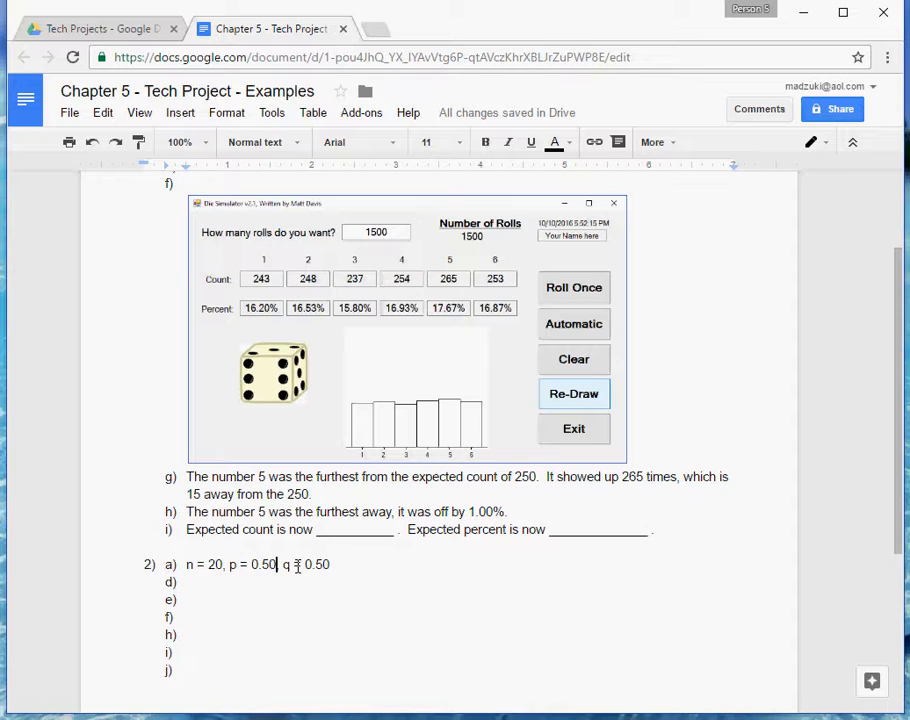
{"action": "left_click", "coordinate": [268, 578]}
Switch to the Multiple Coin Simulator, choose 20 coins and enter 1,000,000 as the number of flips
{"action": "left_click", "coordinate": [135, 31]}
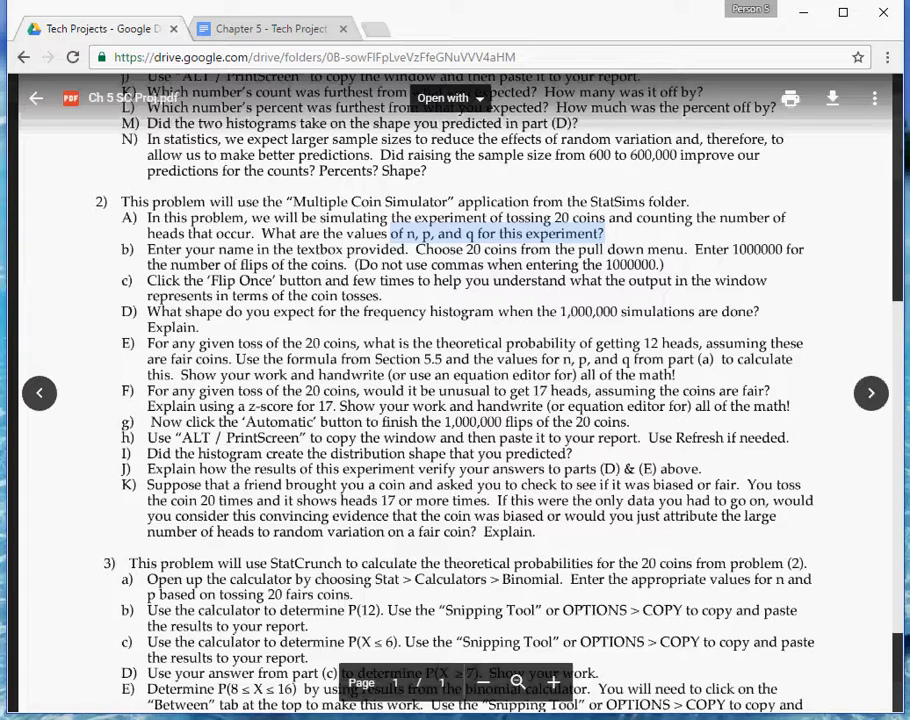
{"action": "key", "text": "alt+Tab"}
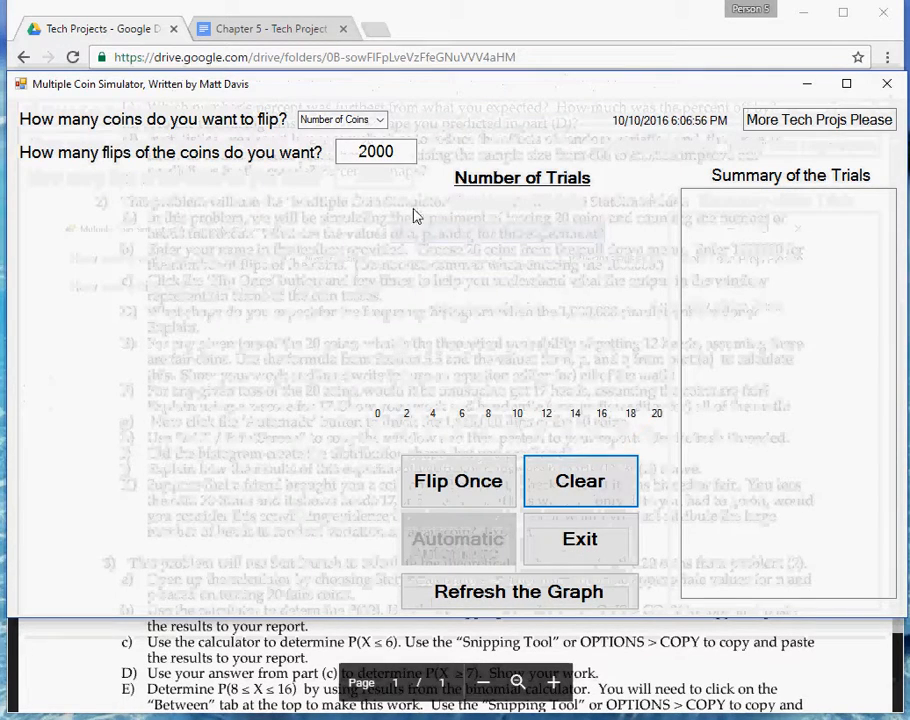
{"action": "left_click", "coordinate": [380, 119]}
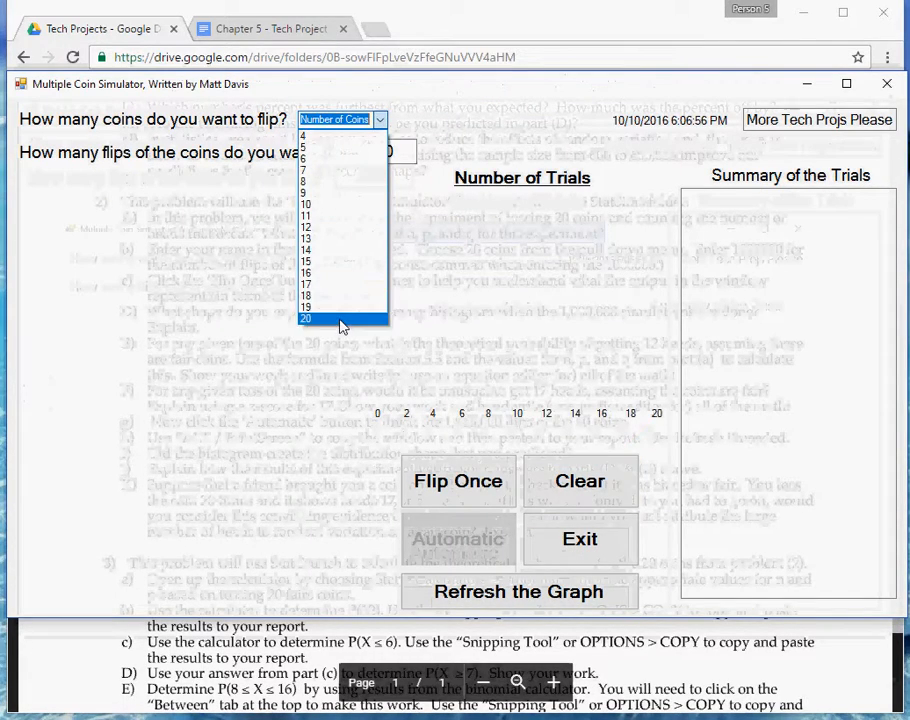
{"action": "left_click", "coordinate": [341, 320]}
{"action": "double_click", "coordinate": [390, 151]}
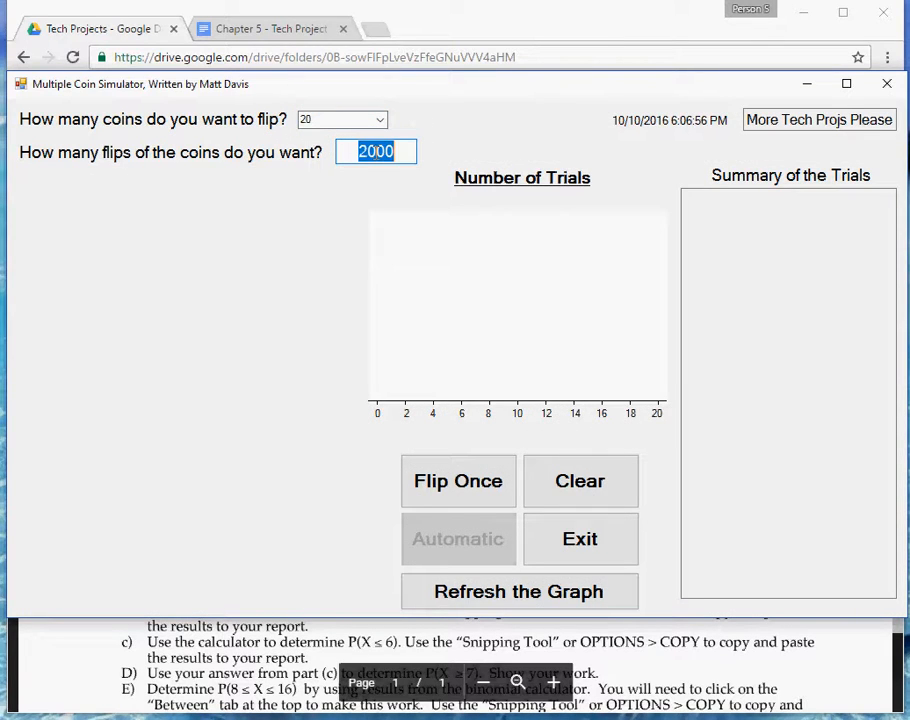
{"action": "key", "text": "BackSpace"}
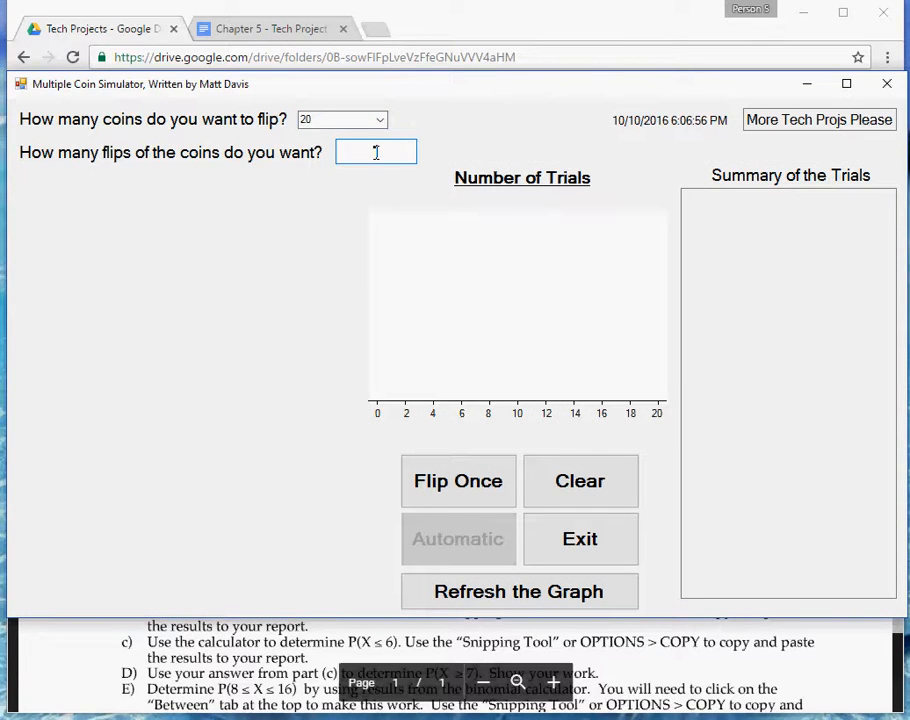
{"action": "type", "text": "1,000,000"}
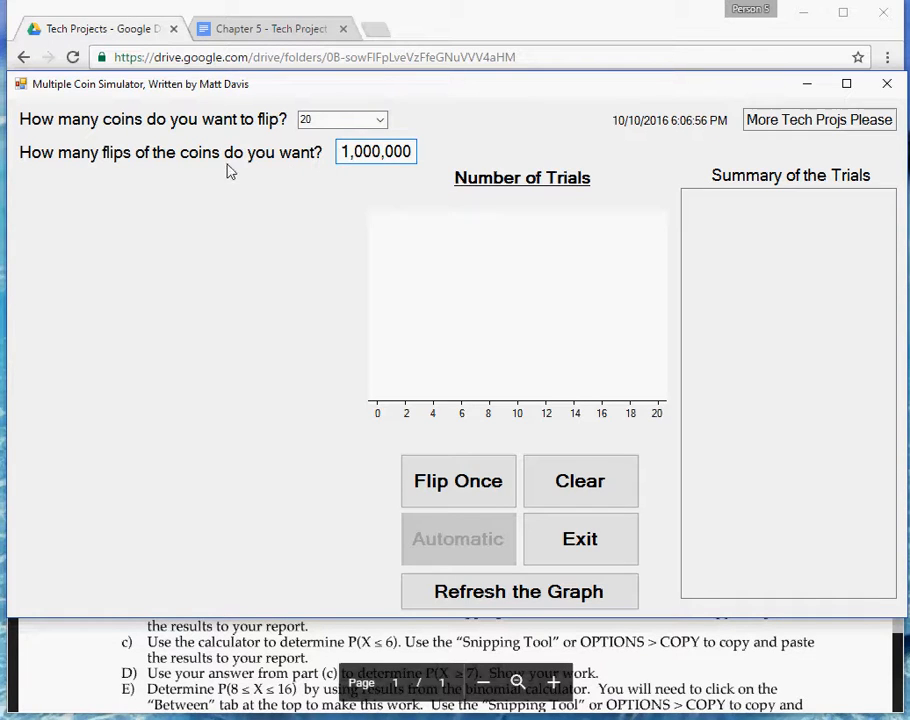
Remove both commas from the number of flips so the entry reads 1000000
{"action": "left_click_drag", "start_coordinate": [347, 155], "coordinate": [353, 153]}
{"action": "key", "text": "BackSpace"}
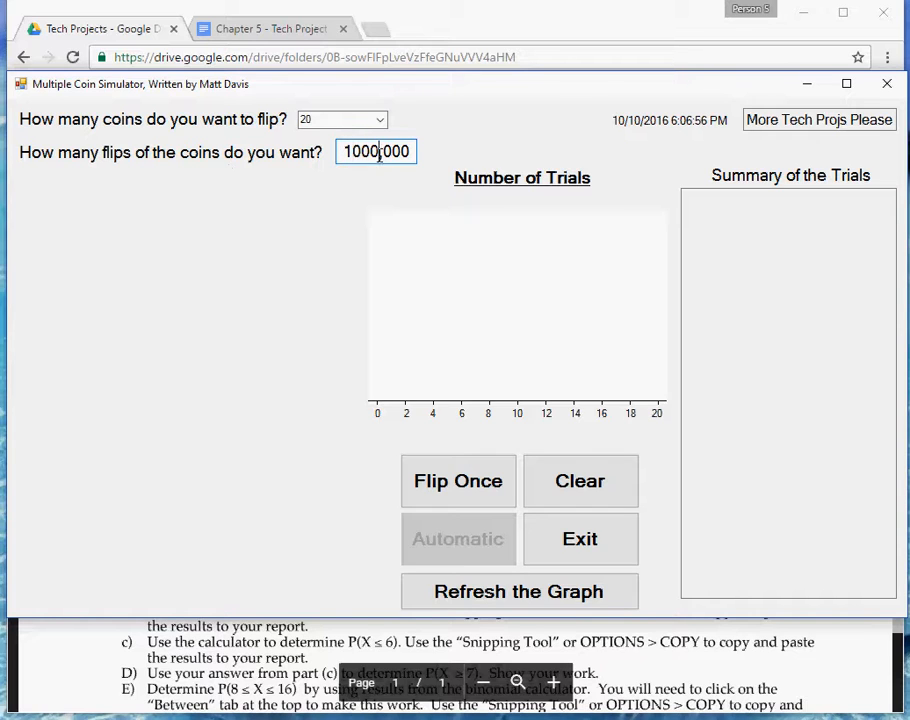
{"action": "left_click_drag", "start_coordinate": [379, 153], "coordinate": [373, 153]}
{"action": "key", "text": "BackSpace"}
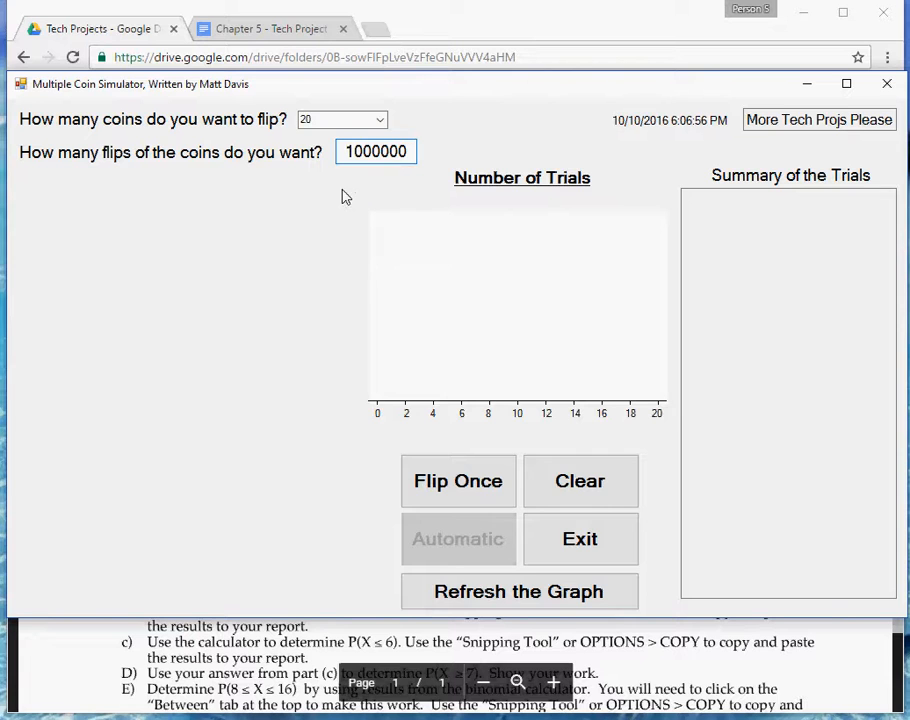
Flip the 20 coins one trial at a time for 16 trials, and run automatic flipping to about 85 trials before pausing it
{"action": "left_click", "coordinate": [270, 29]}
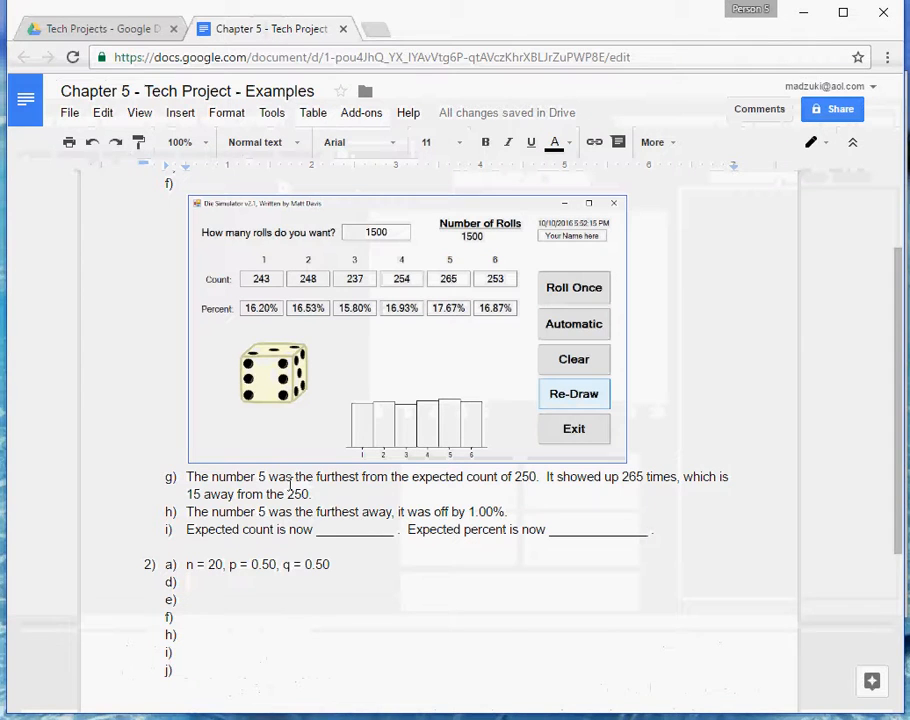
{"action": "left_click", "coordinate": [84, 28]}
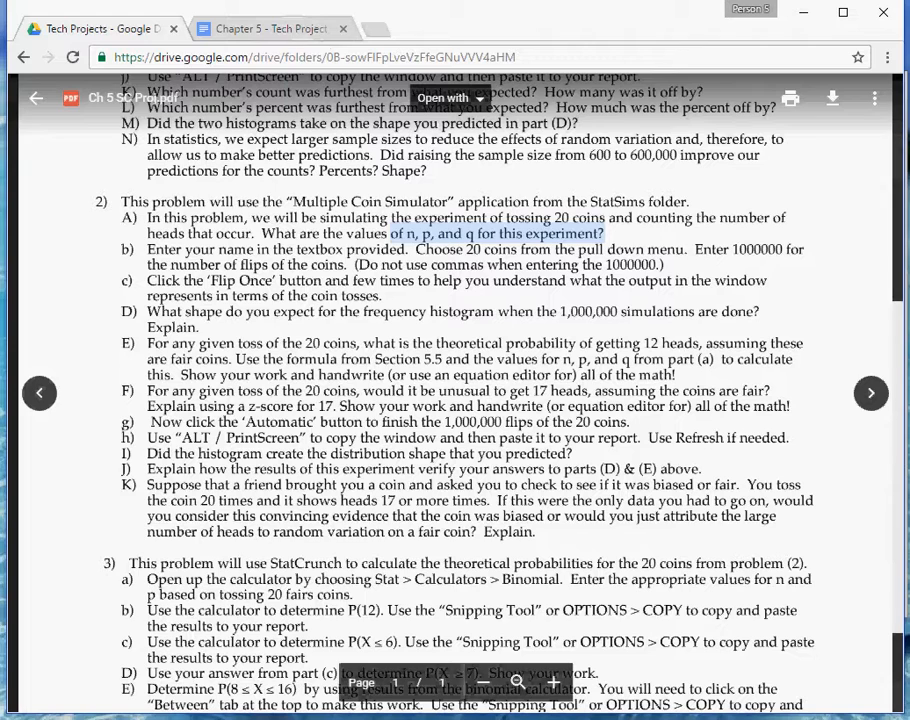
{"action": "key", "text": "alt+Tab"}
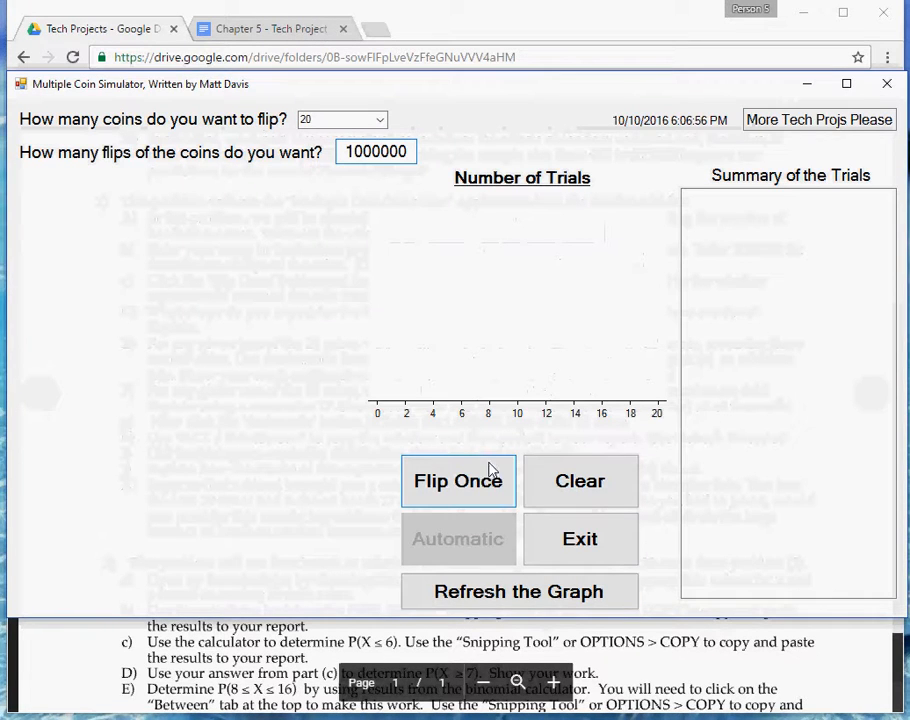
{"action": "left_click", "coordinate": [473, 484]}
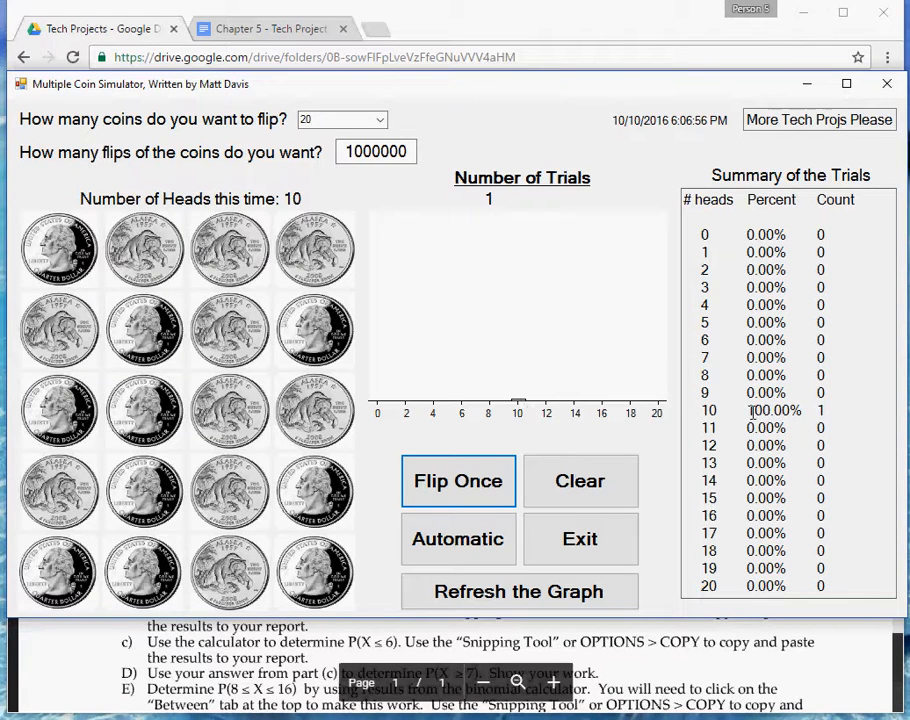
{"action": "left_click", "coordinate": [488, 481]}
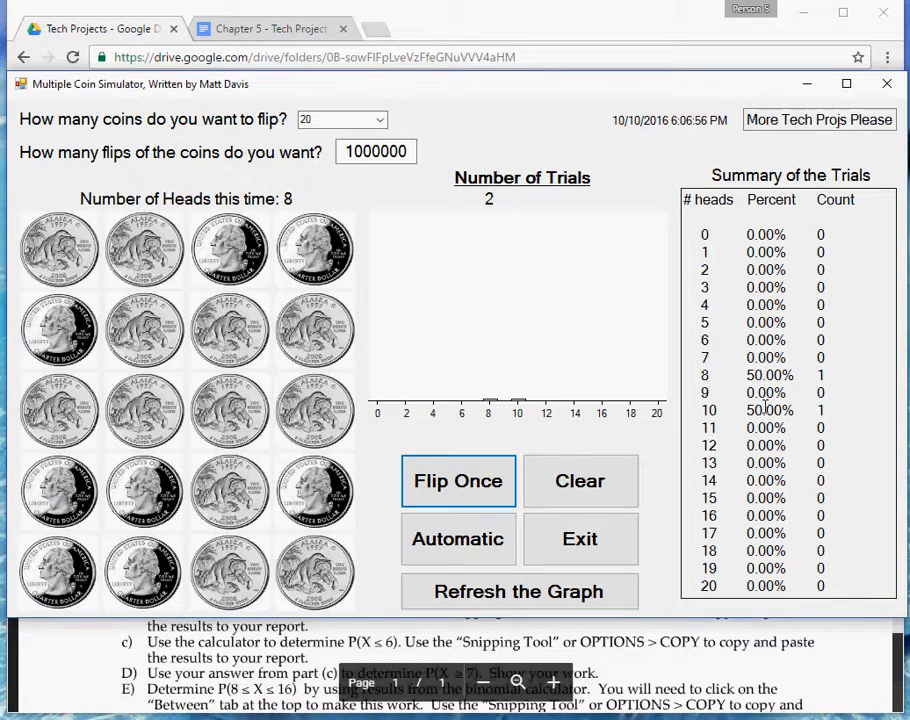
{"action": "left_click", "coordinate": [481, 492]}
{"action": "left_click", "coordinate": [481, 492]}
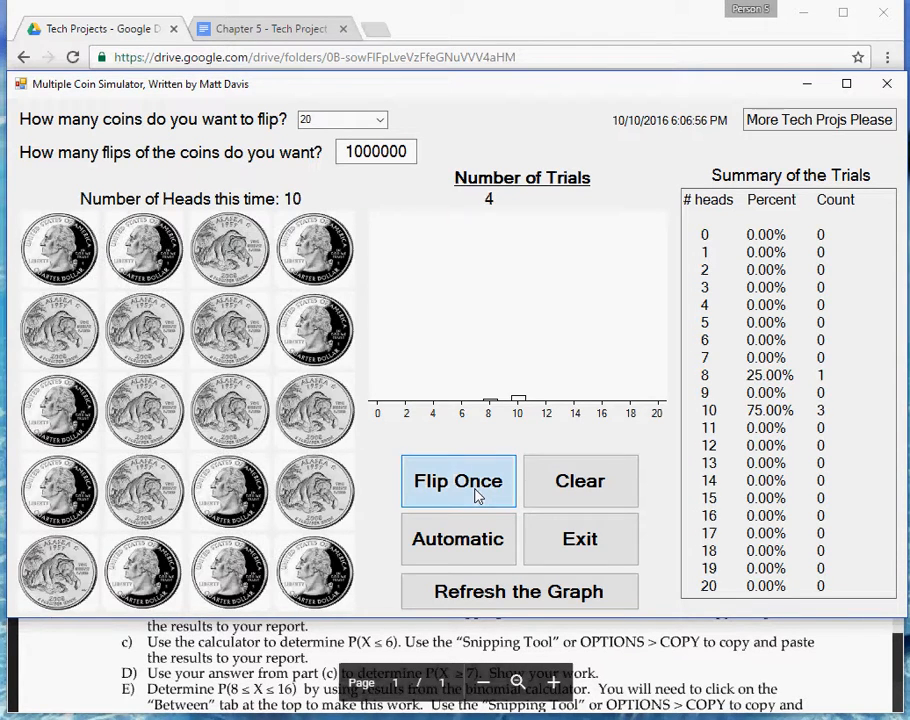
{"action": "left_click", "coordinate": [478, 497]}
{"action": "left_click", "coordinate": [478, 497]}
{"action": "left_click", "coordinate": [478, 497]}
{"action": "left_click", "coordinate": [478, 497]}
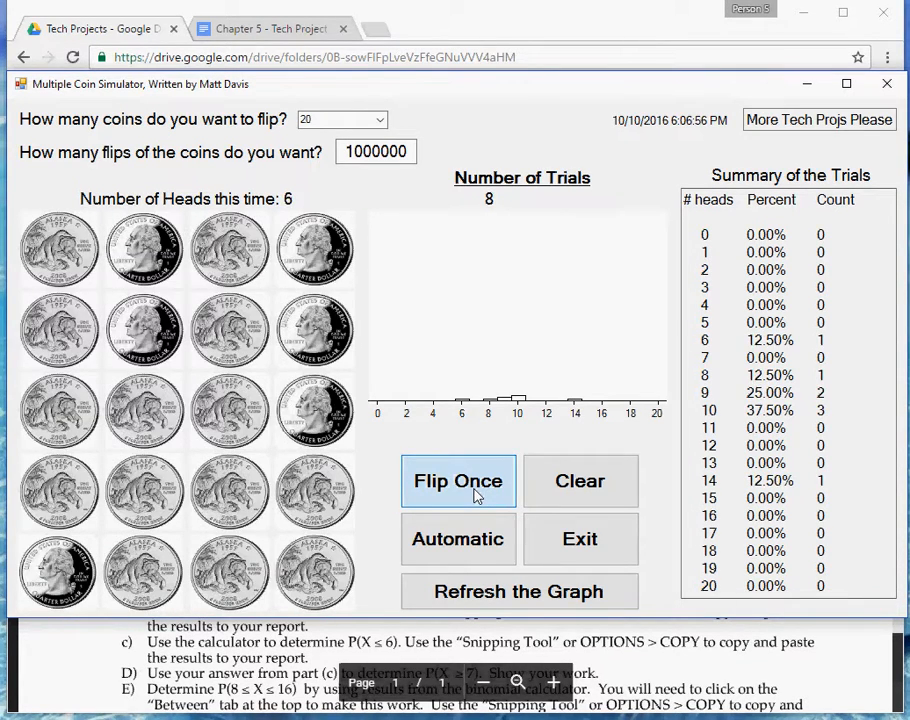
{"action": "left_click", "coordinate": [478, 497]}
{"action": "left_click", "coordinate": [478, 497]}
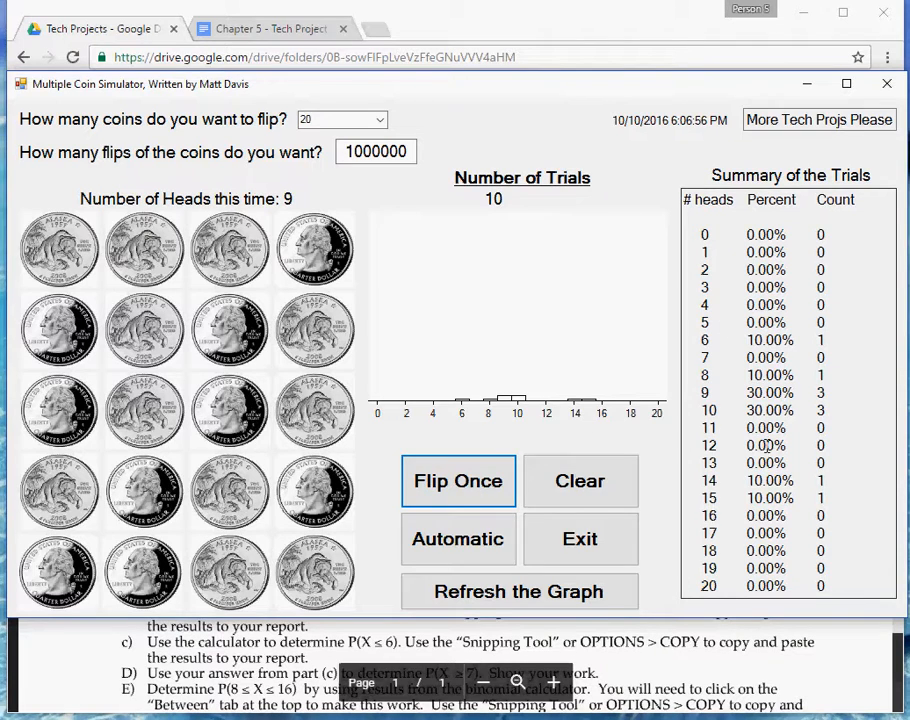
{"action": "left_click", "coordinate": [473, 488]}
{"action": "left_click", "coordinate": [473, 488]}
{"action": "left_click", "coordinate": [473, 488]}
{"action": "left_click", "coordinate": [473, 488]}
{"action": "left_click", "coordinate": [473, 488]}
{"action": "left_click", "coordinate": [473, 488]}
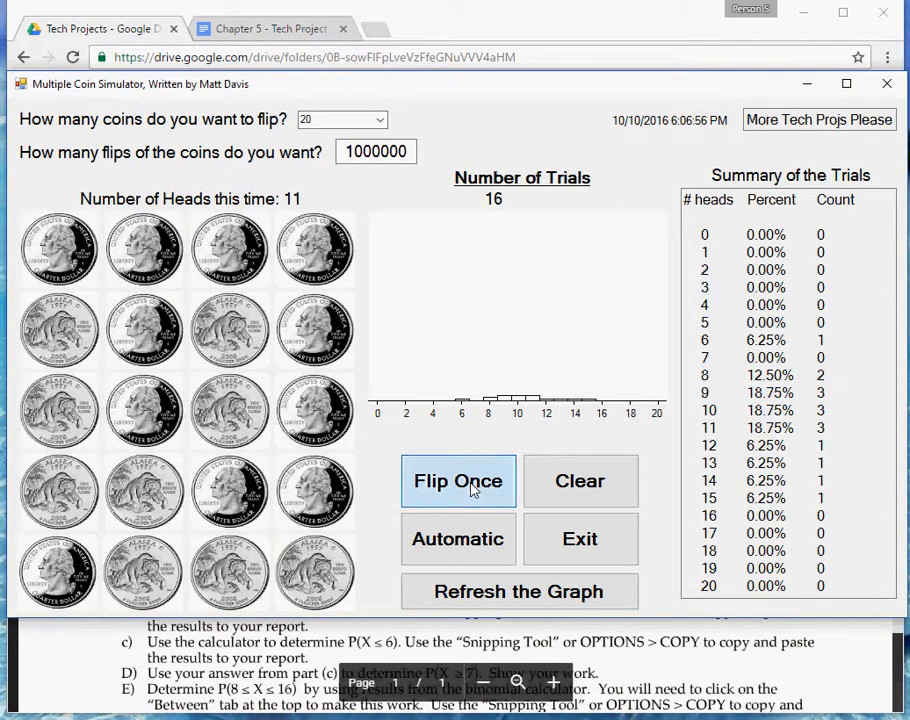
{"action": "left_click", "coordinate": [469, 545]}
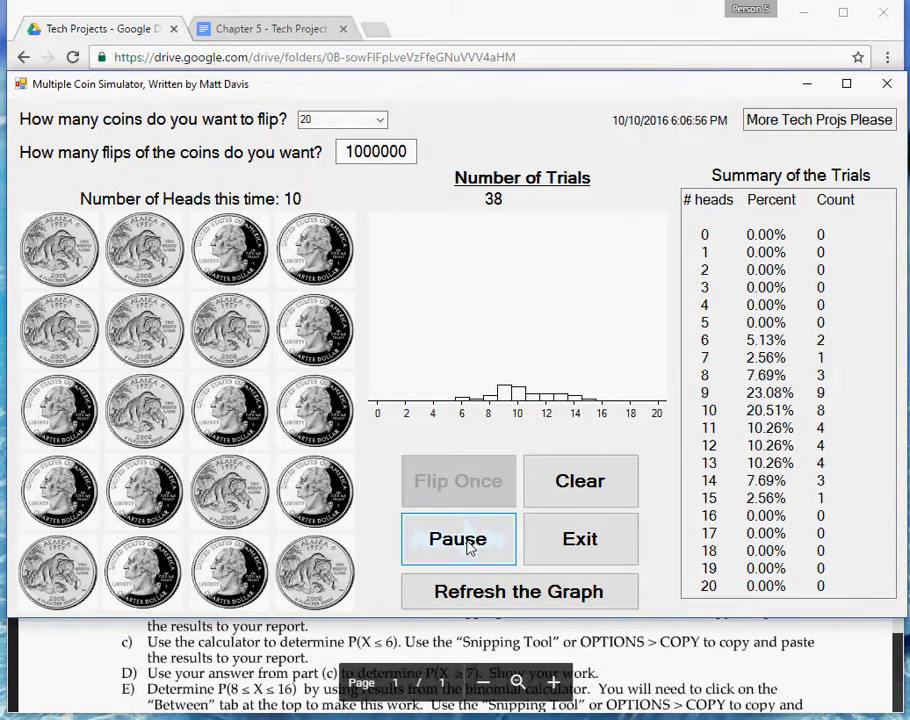
{"action": "left_click", "coordinate": [469, 545]}
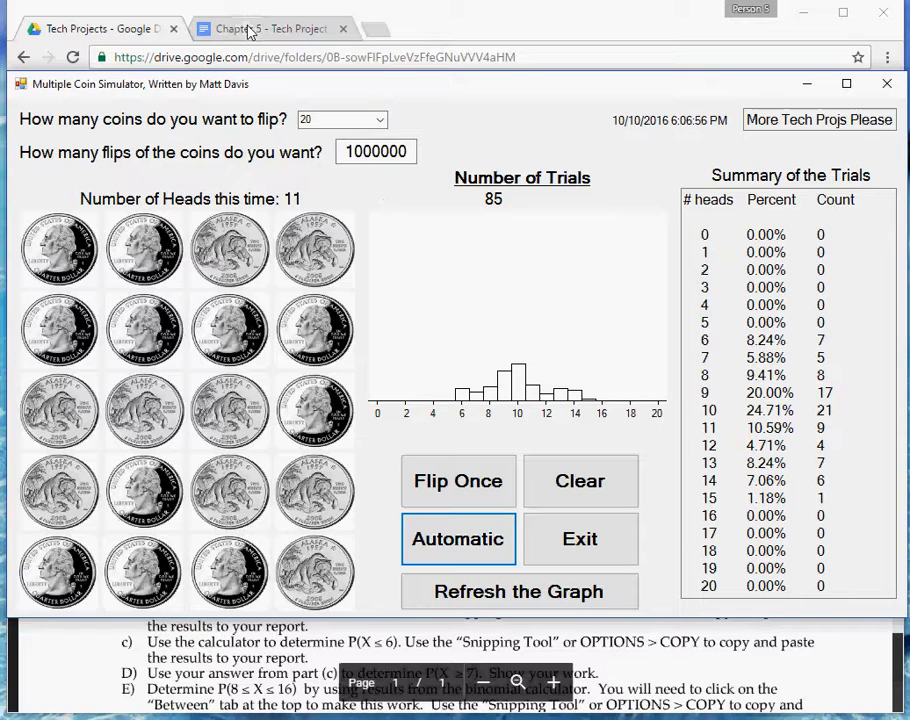
Check question 2(D) in the project instructions and answer 2d in the report with "Give it your best guess."
{"action": "left_click", "coordinate": [115, 33]}
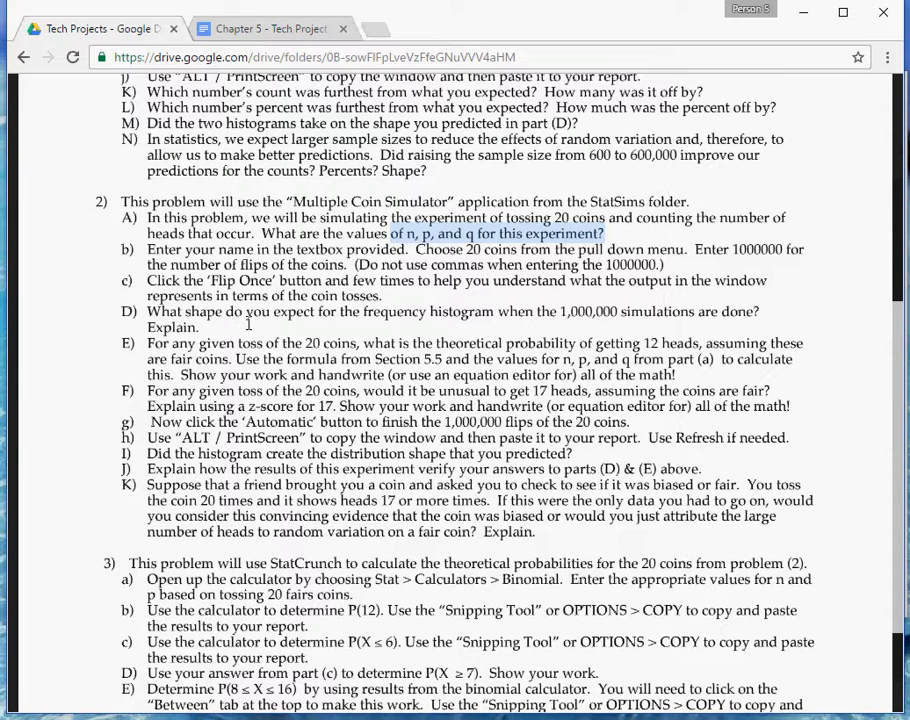
{"action": "left_click", "coordinate": [272, 29]}
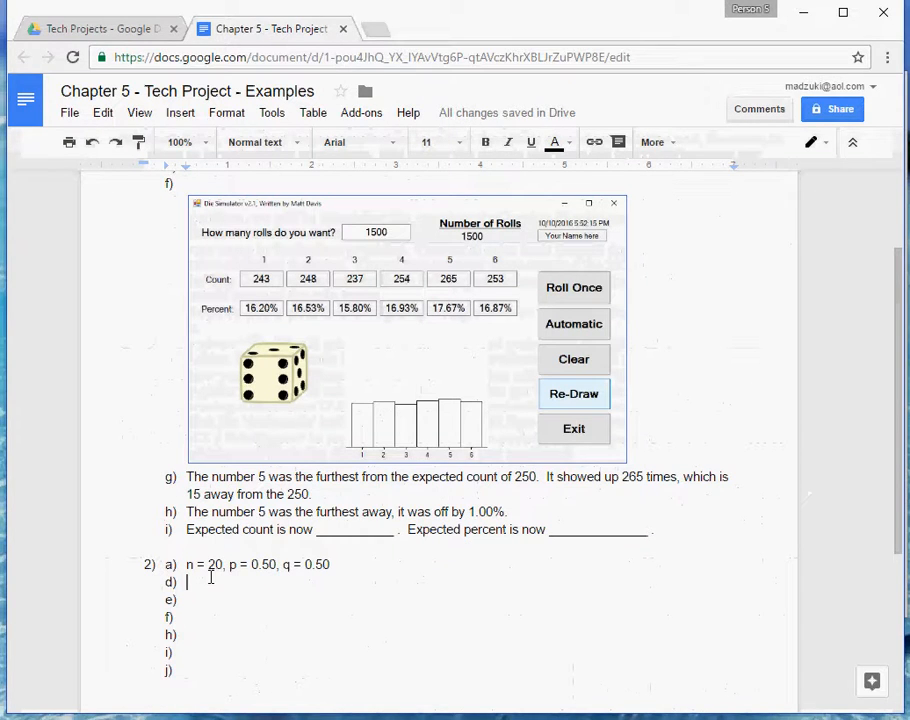
{"action": "type", "text": "Giv"}
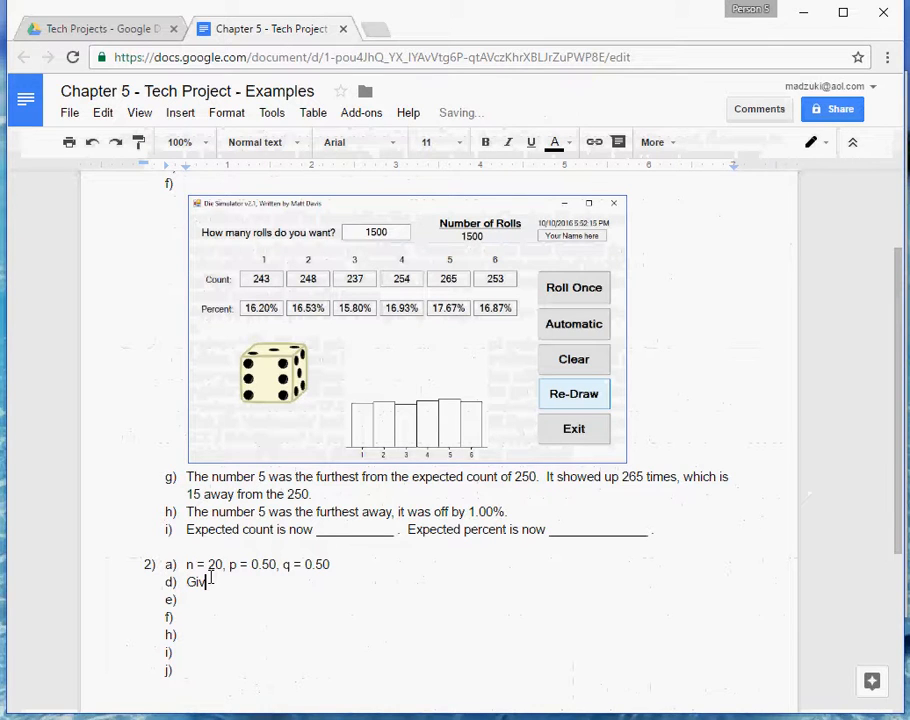
{"action": "type", "text": "e it your best guess."}
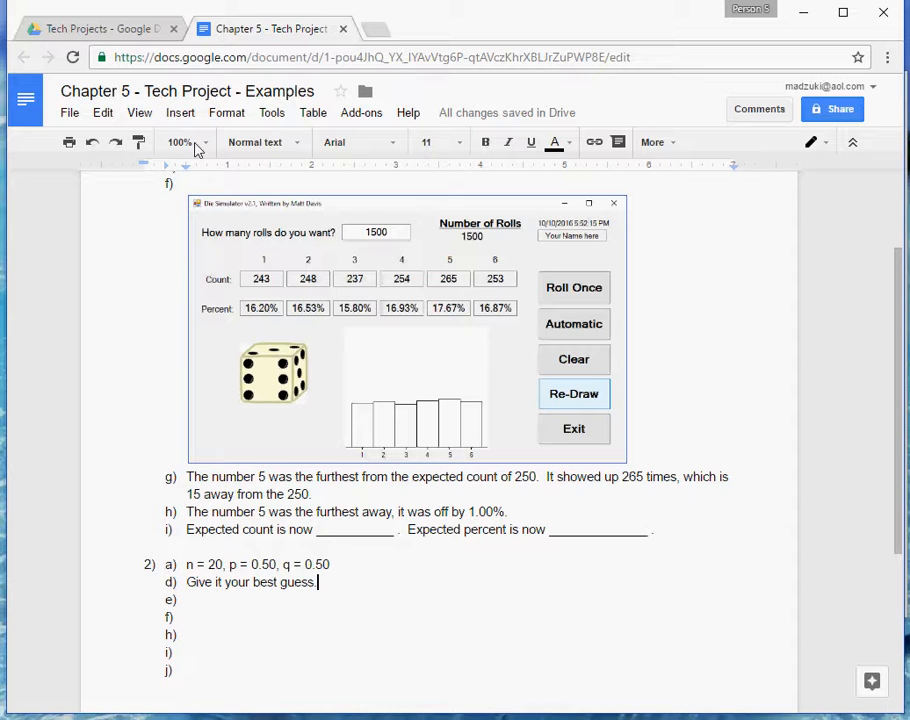
Check question 2(E) in the project instructions and begin answer 2e in the report with "P(X = 7) ="
{"action": "left_click", "coordinate": [118, 29]}
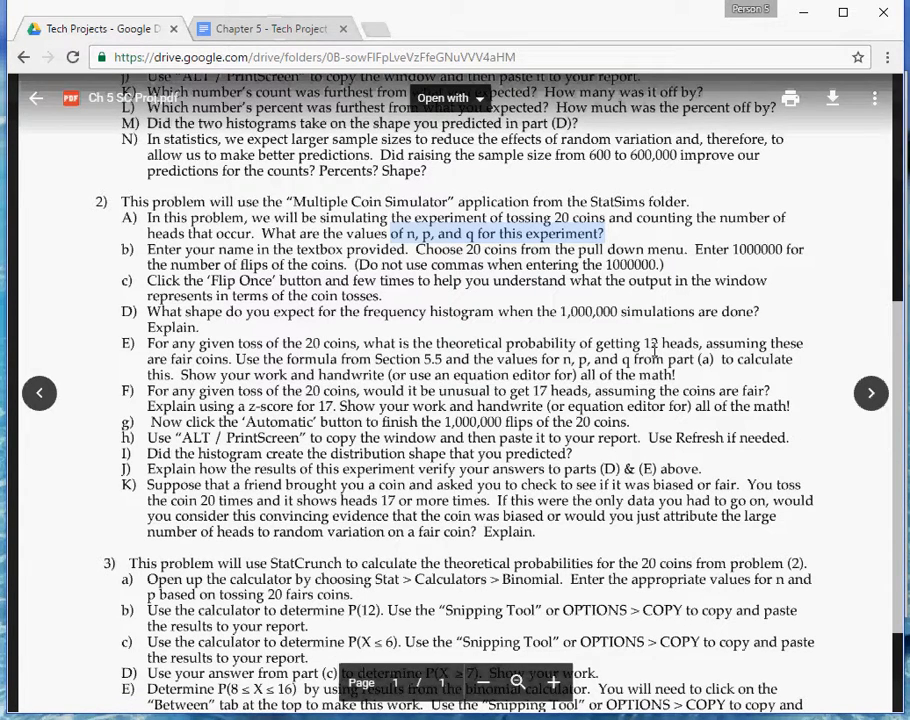
{"action": "left_click", "coordinate": [278, 32]}
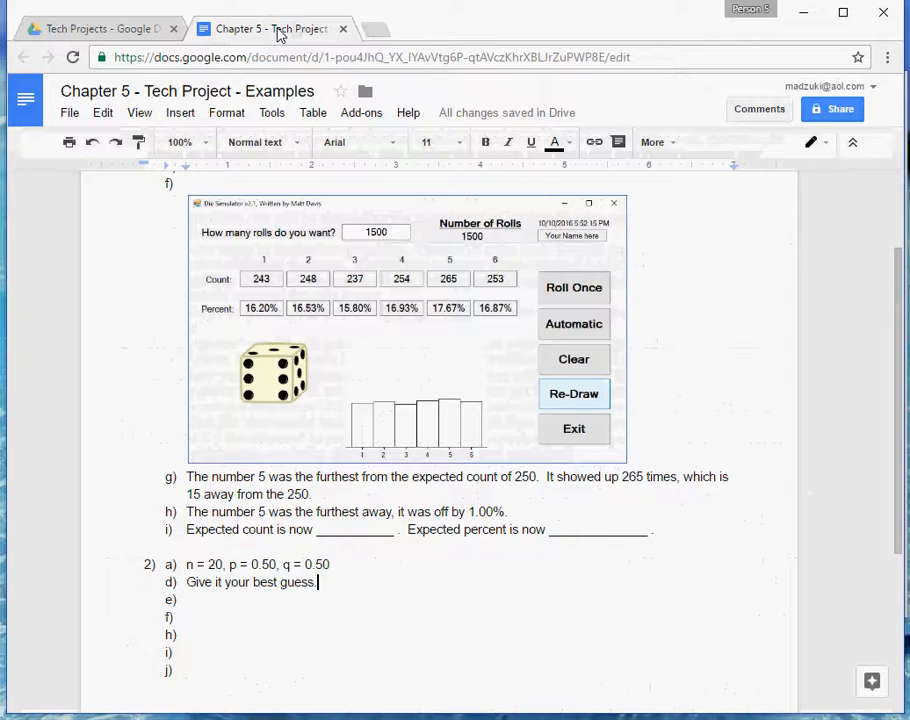
{"action": "double_click", "coordinate": [211, 595]}
{"action": "left_click", "coordinate": [213, 596]}
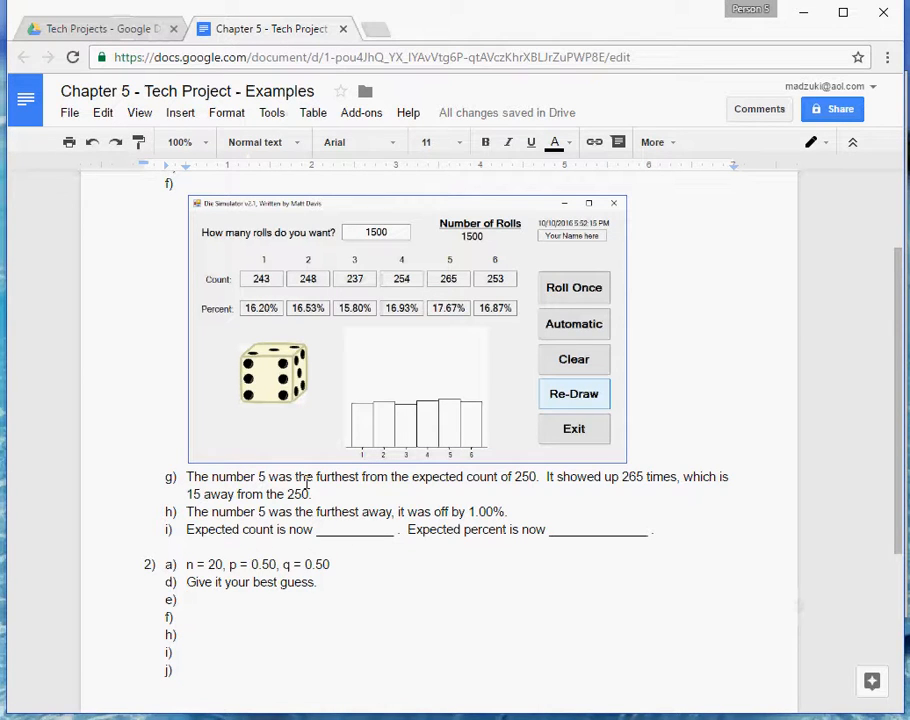
{"action": "type", "text": "P("}
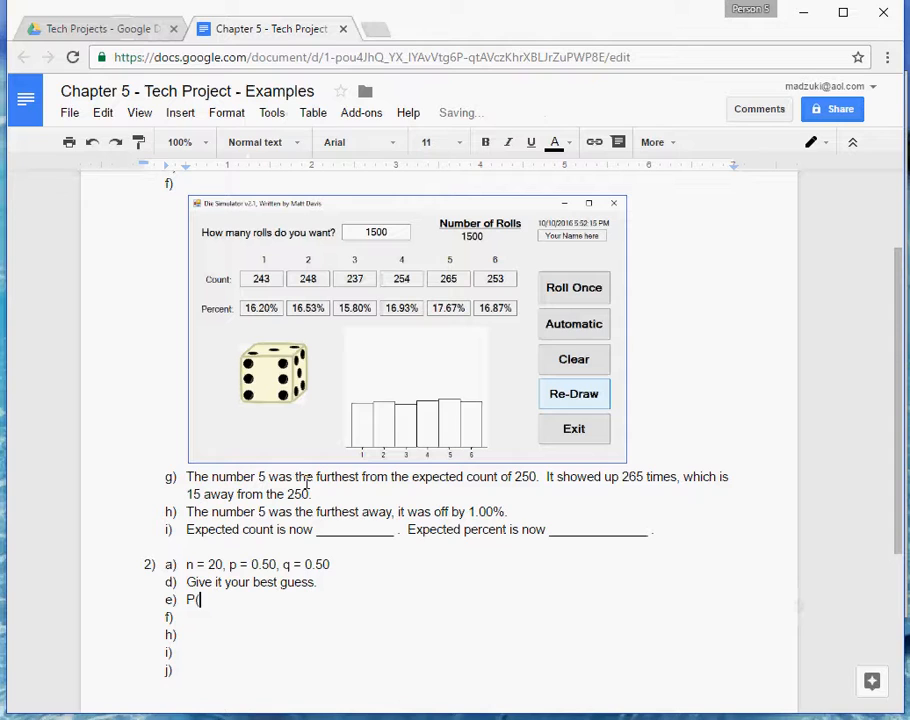
{"action": "type", "text": "X = 7) ="}
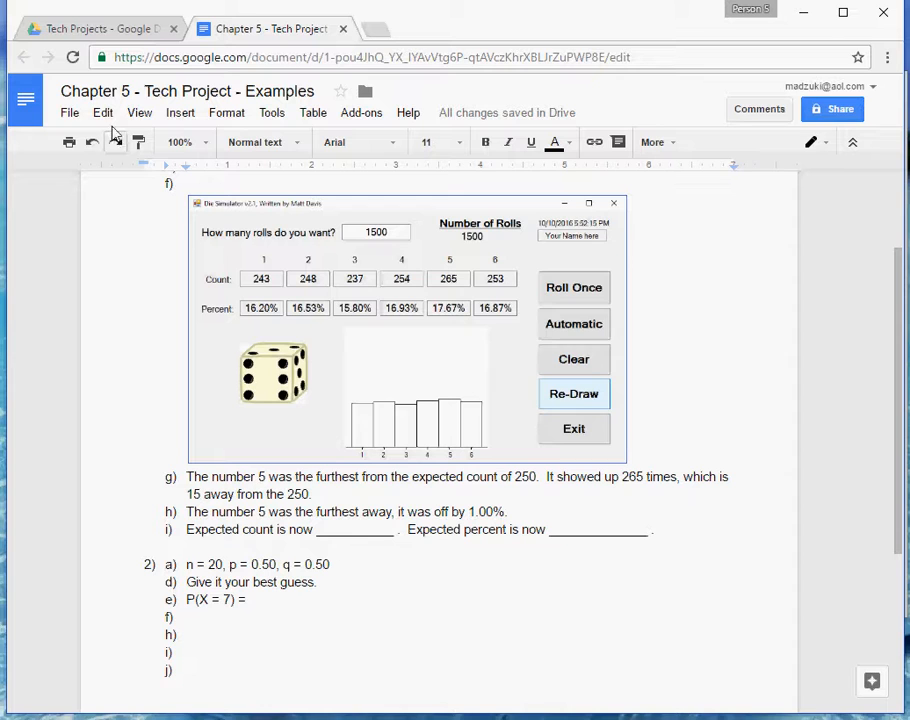
Insert an equation after "P(X = 7) =" in answer 2e and add a pair of parentheses to it
{"action": "left_click", "coordinate": [181, 116]}
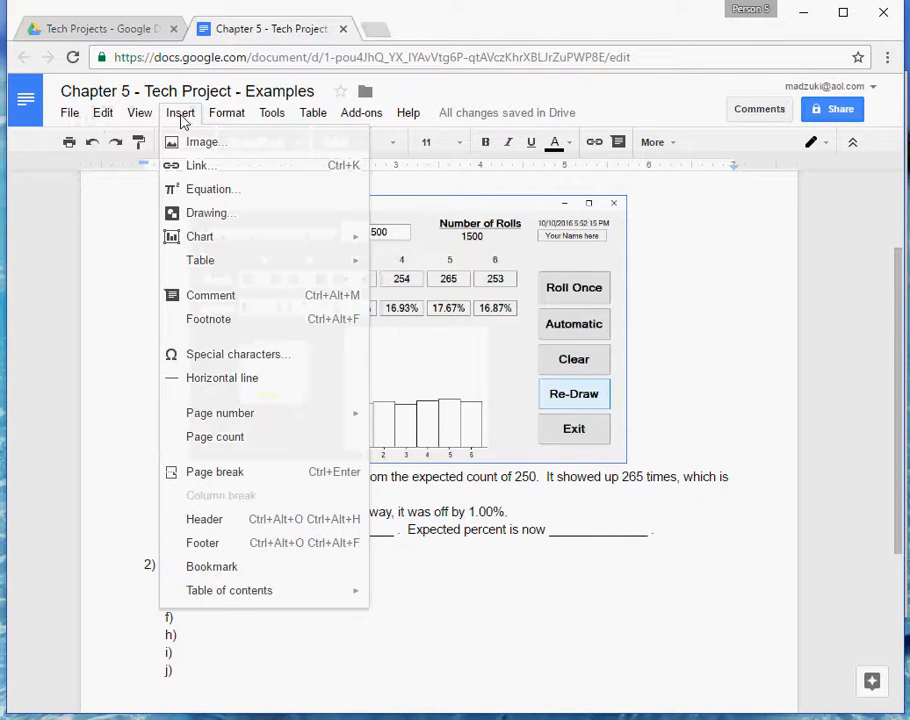
{"action": "left_click", "coordinate": [205, 194]}
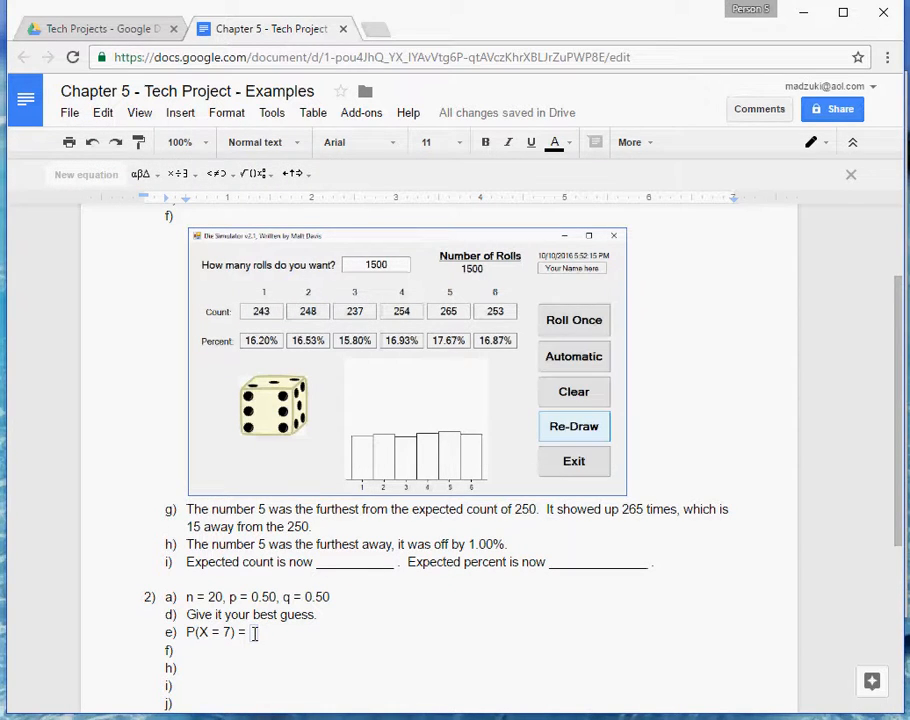
{"action": "left_click", "coordinate": [259, 183]}
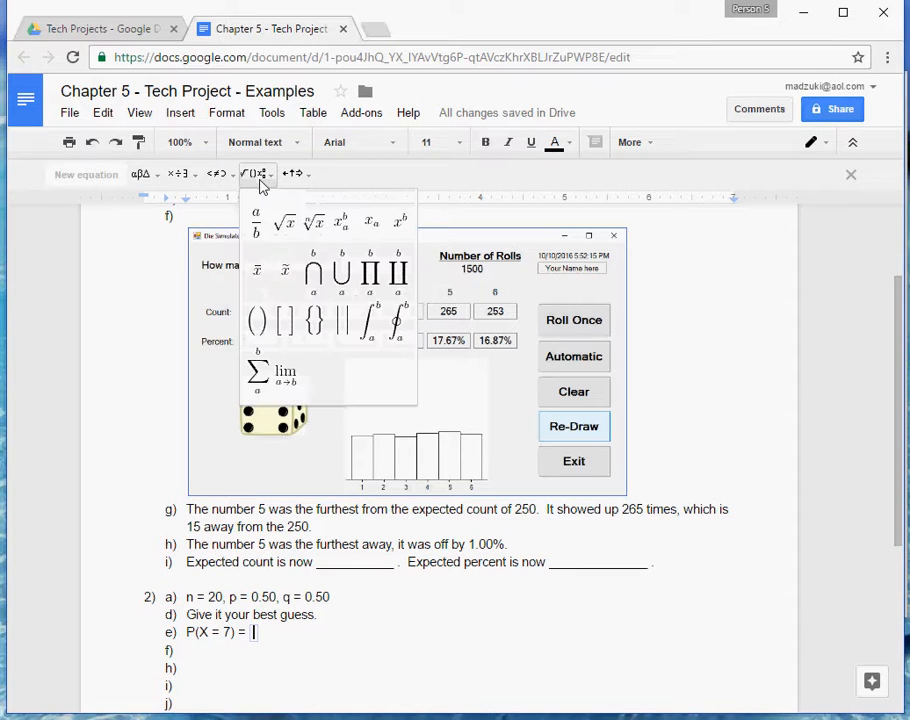
{"action": "left_click", "coordinate": [258, 328]}
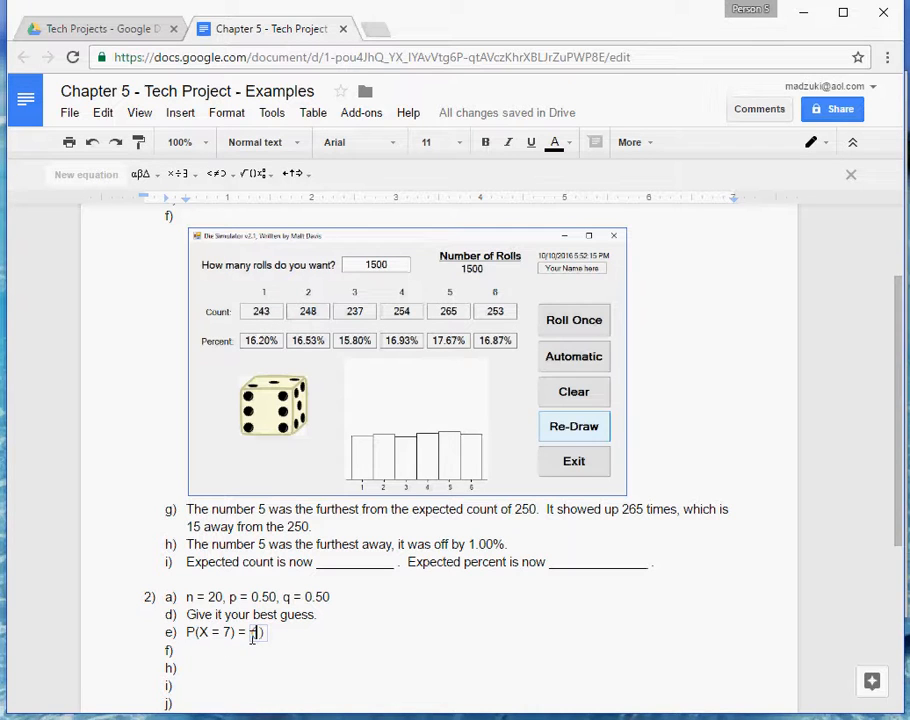
Inside the equation's parentheses, add an X with subscript 7 and superscript 20
{"action": "left_click", "coordinate": [261, 178]}
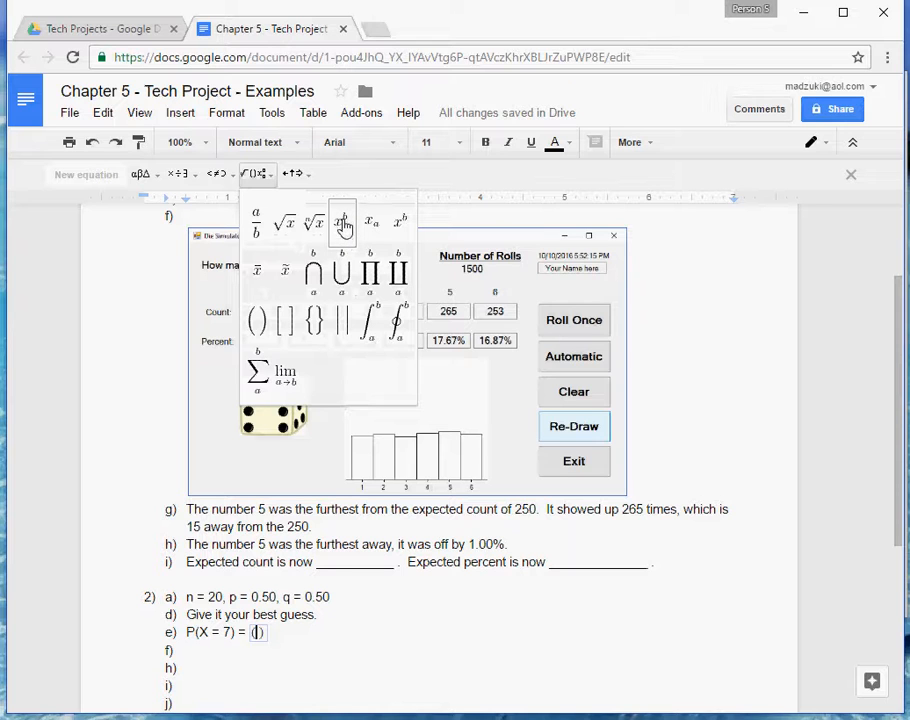
{"action": "left_click", "coordinate": [342, 226]}
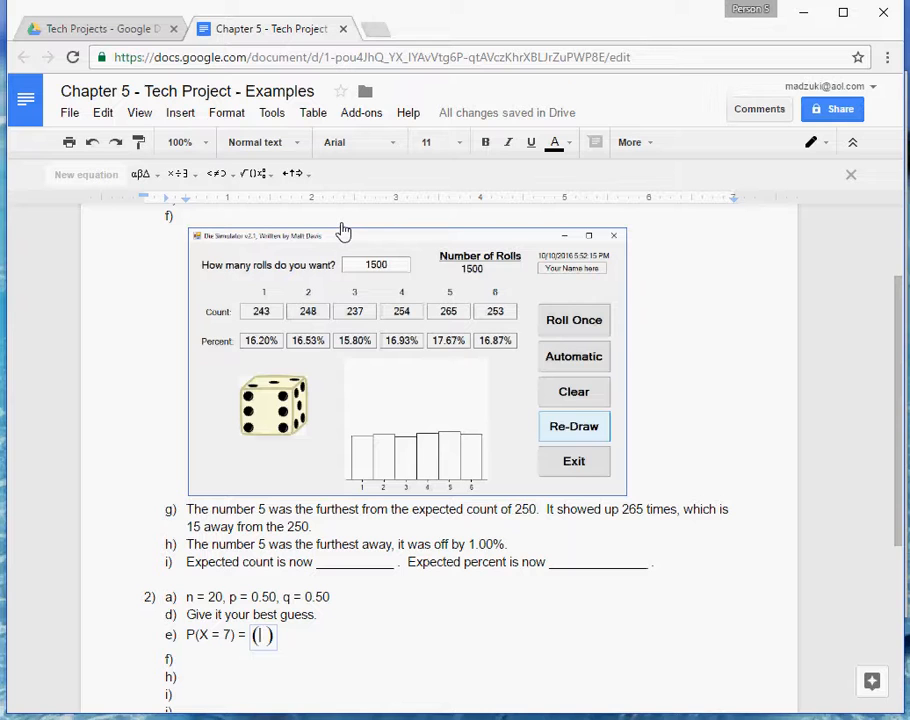
{"action": "type", "text": "x"}
{"action": "type", "text": "_1"}
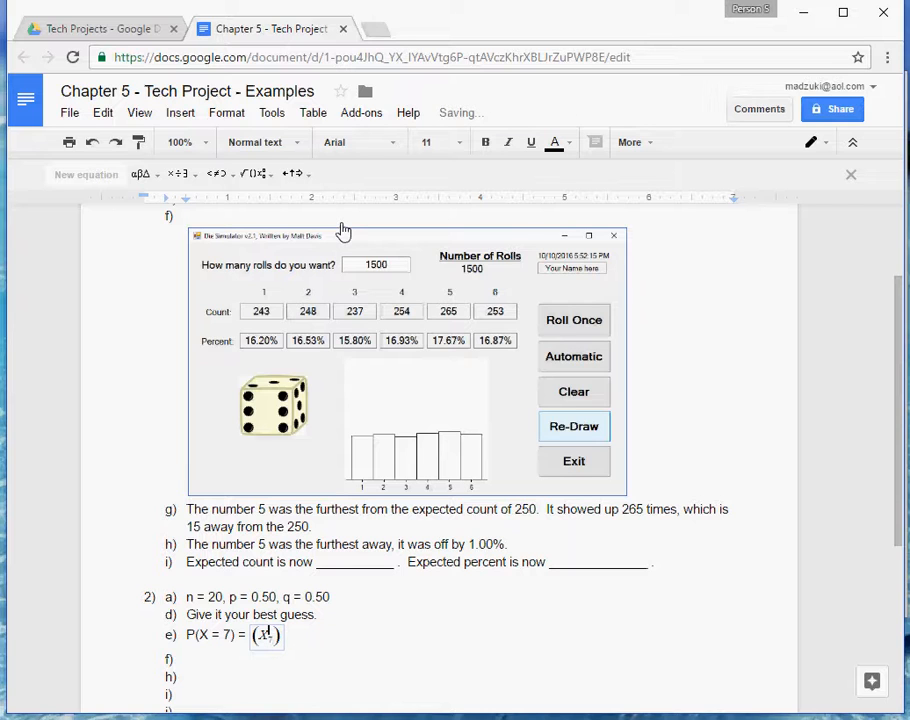
{"action": "type", "text": "20"}
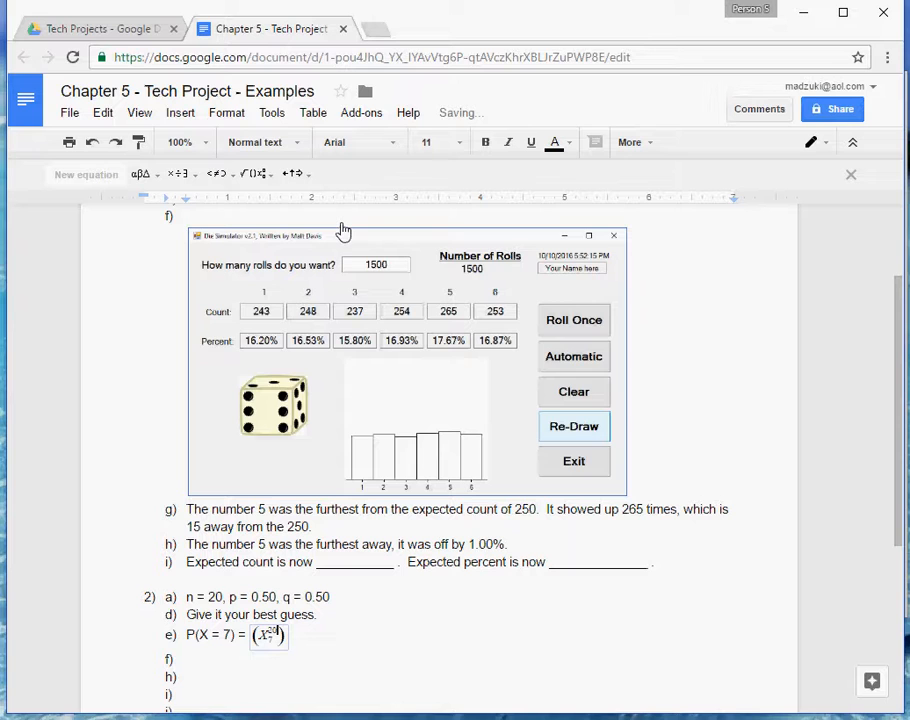